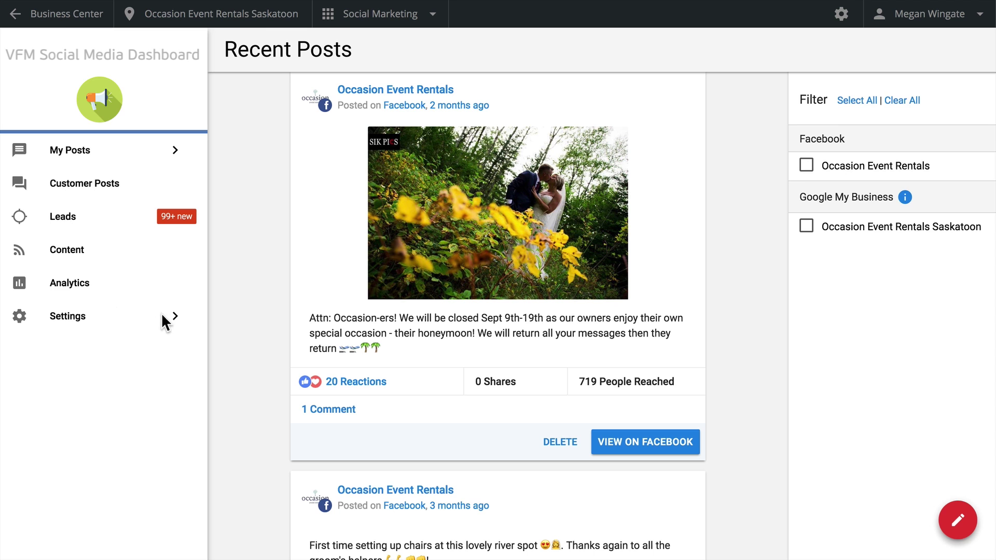
- Open the Connect Accounts settings to see which social accounts are linked
click(127, 325)
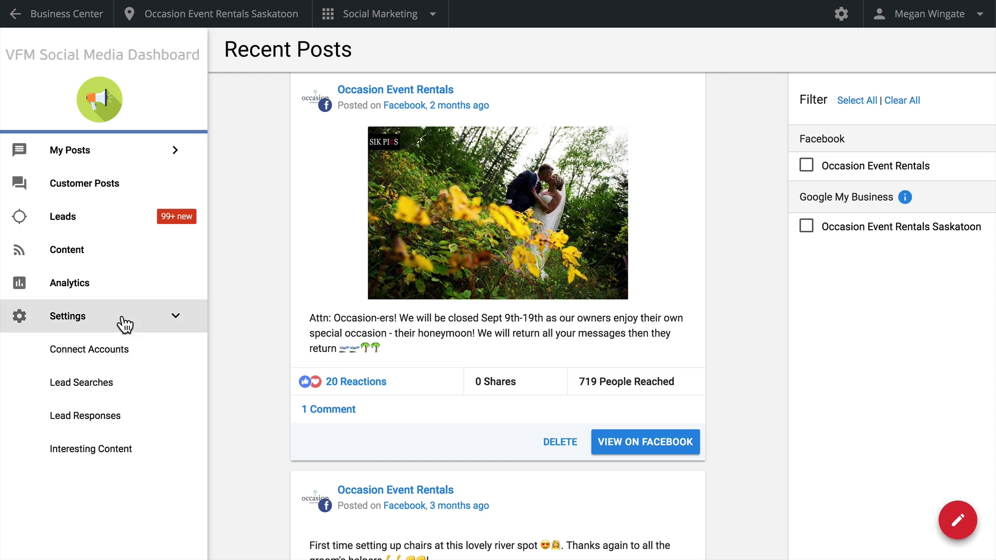
click(136, 354)
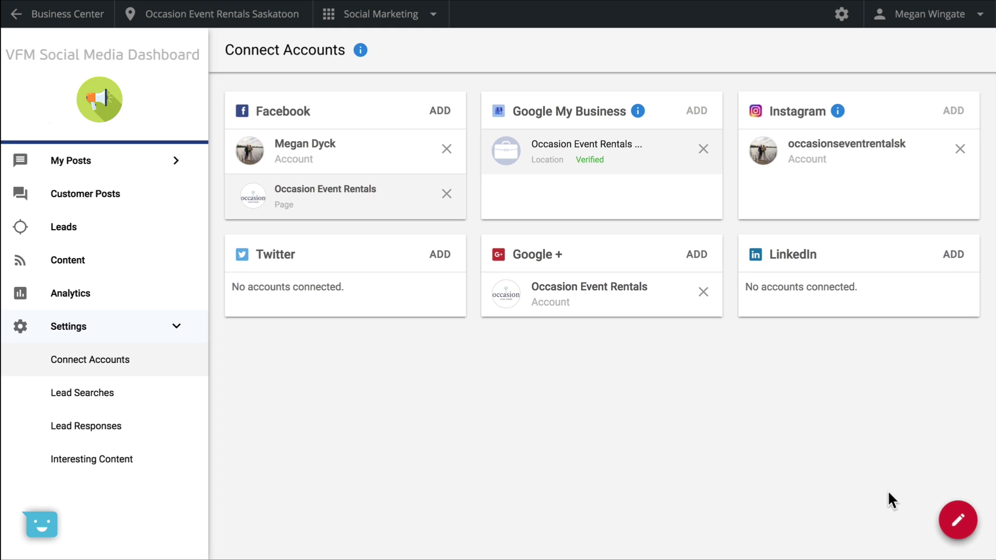
click(960, 523)
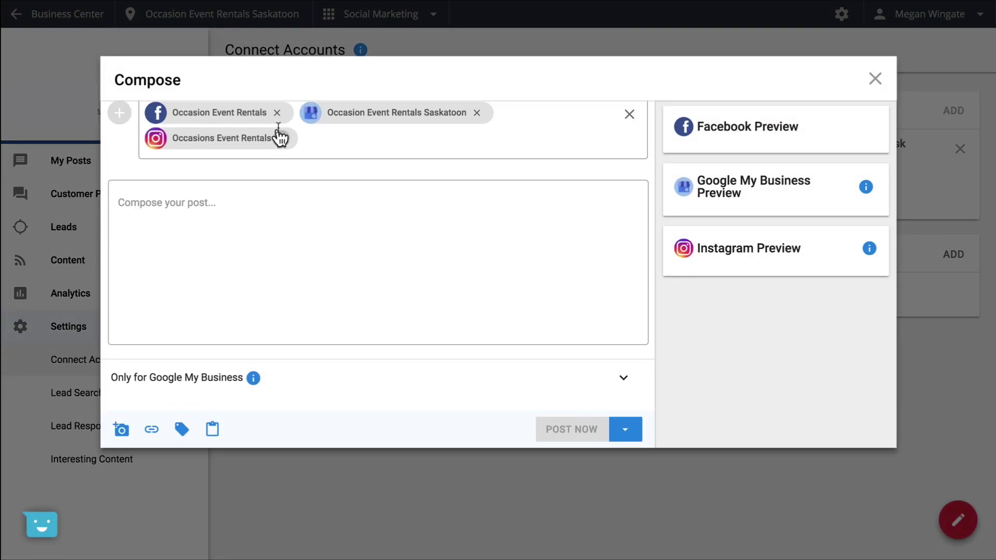
click(451, 218)
text(Spring special! Rent chairs for your wedding in the month of April and get 15% off! Head to our website for more information: www.occasioneventrentals.ca)
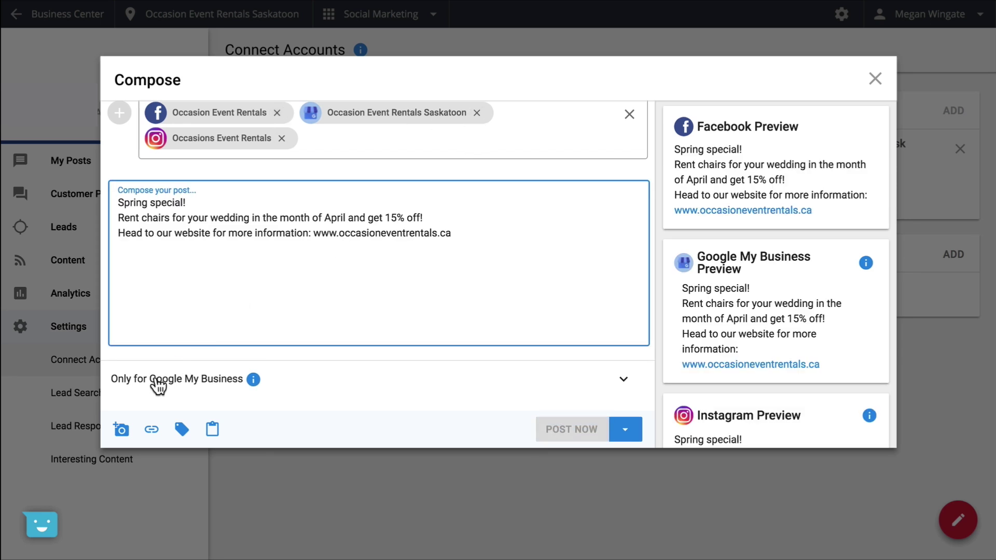
click(120, 429)
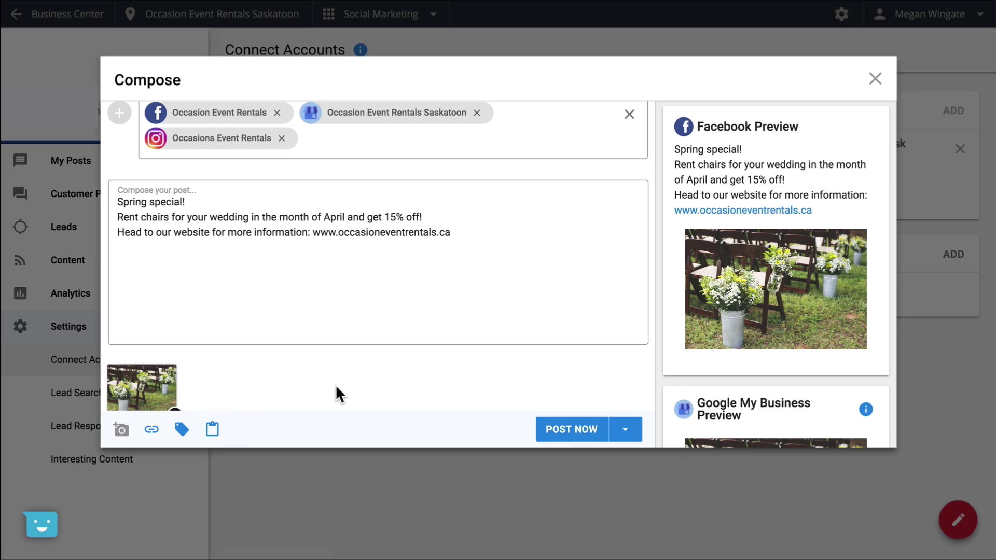
- Review the draft's Google My Business event and call-to-action settings, and show the alternatives to posting immediately
scroll(335, 384, down, 2)
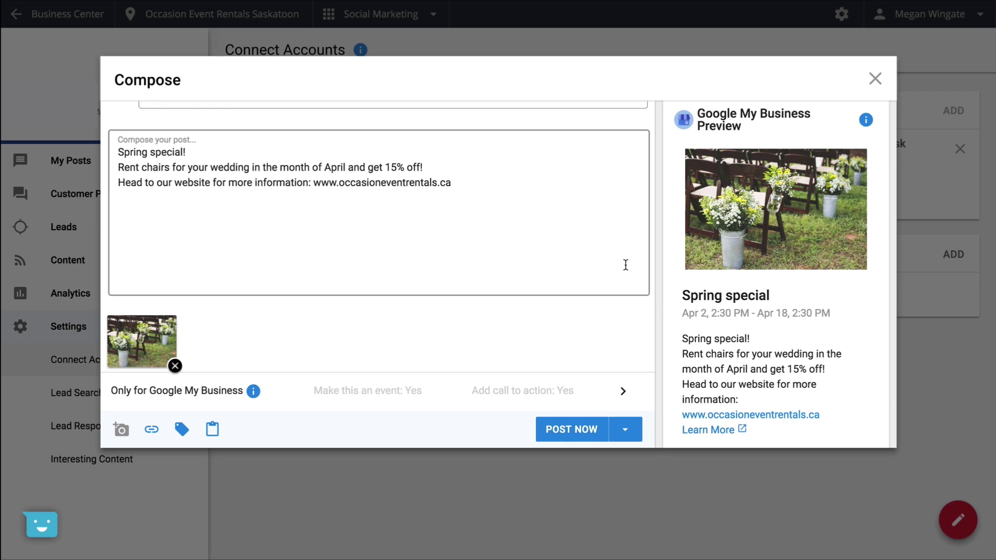
click(623, 392)
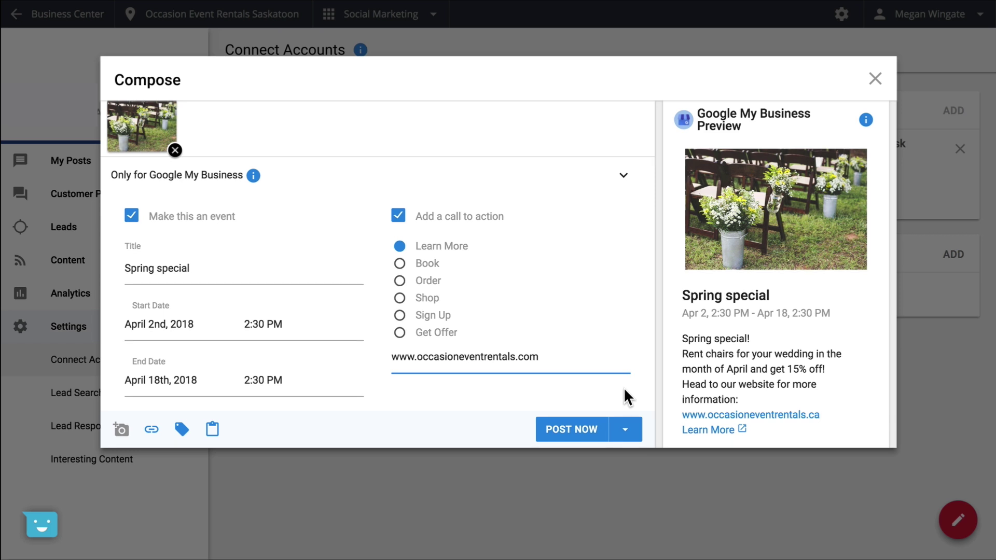
click(625, 430)
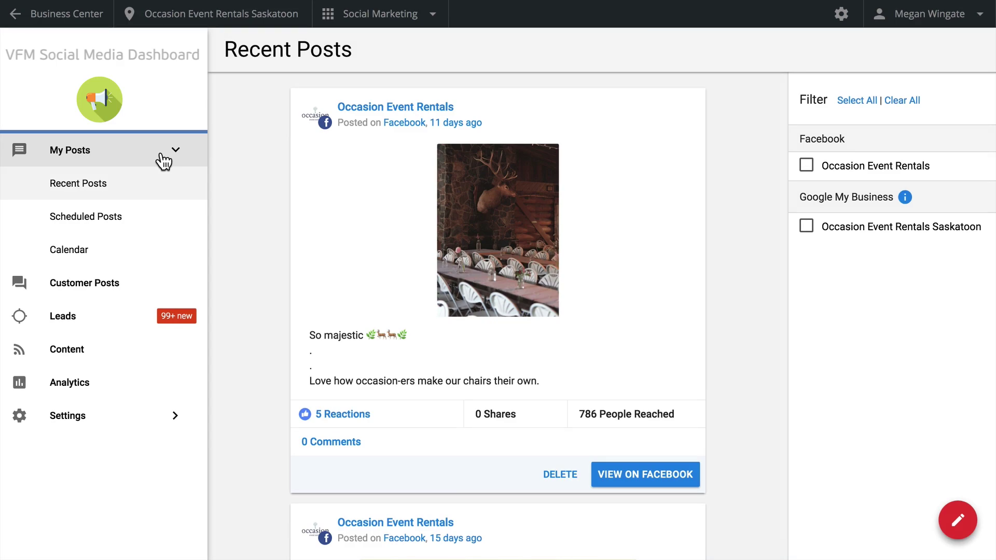
- Look through the business's recent posts, scheduled posts and post calendar
click(160, 190)
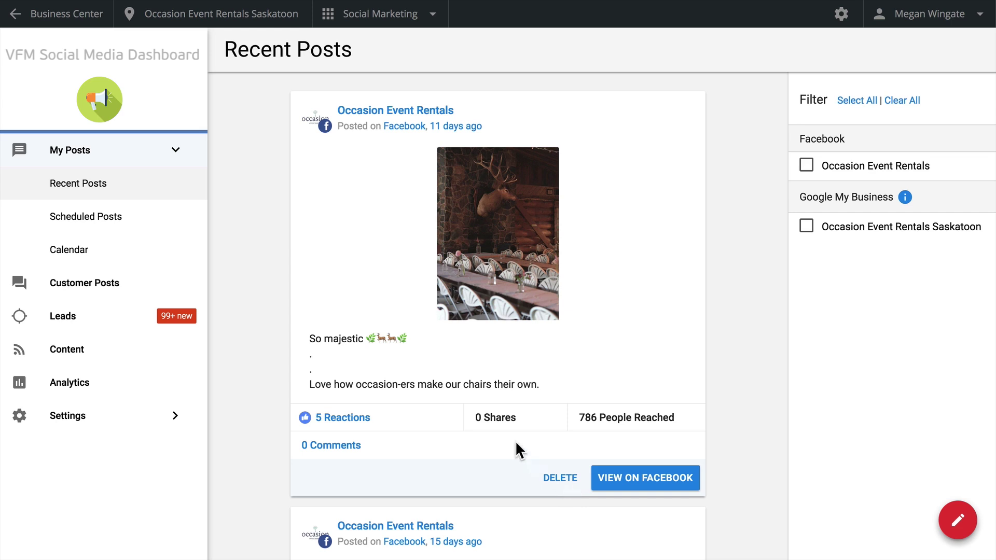
click(153, 229)
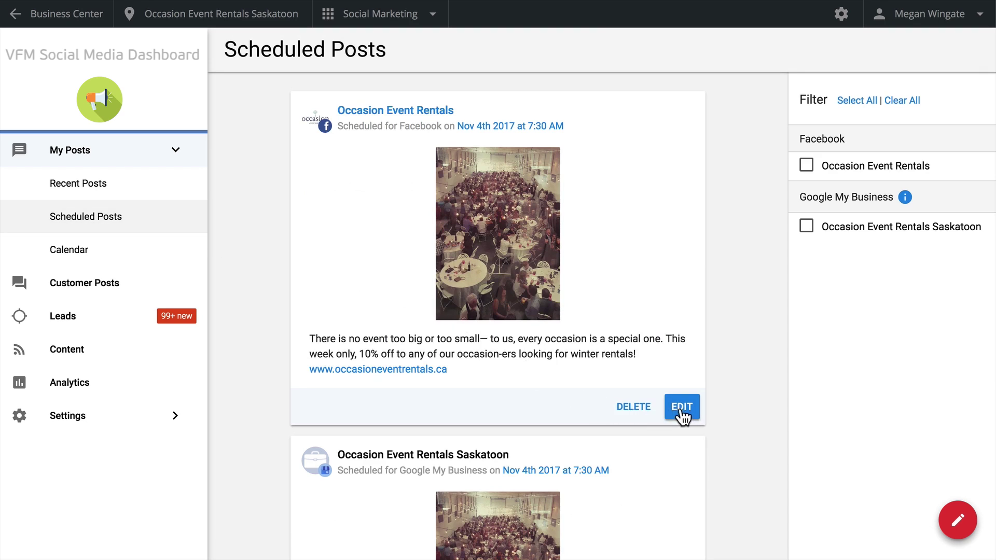
click(117, 250)
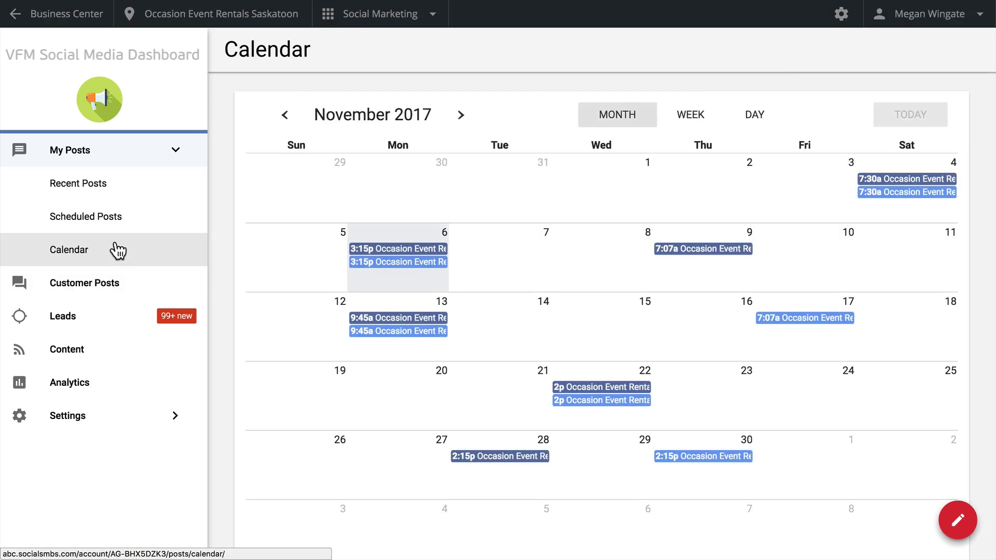
- Open the customer posts and filter them to dismissed ones on the Occasion Event Rentals Facebook page
click(116, 286)
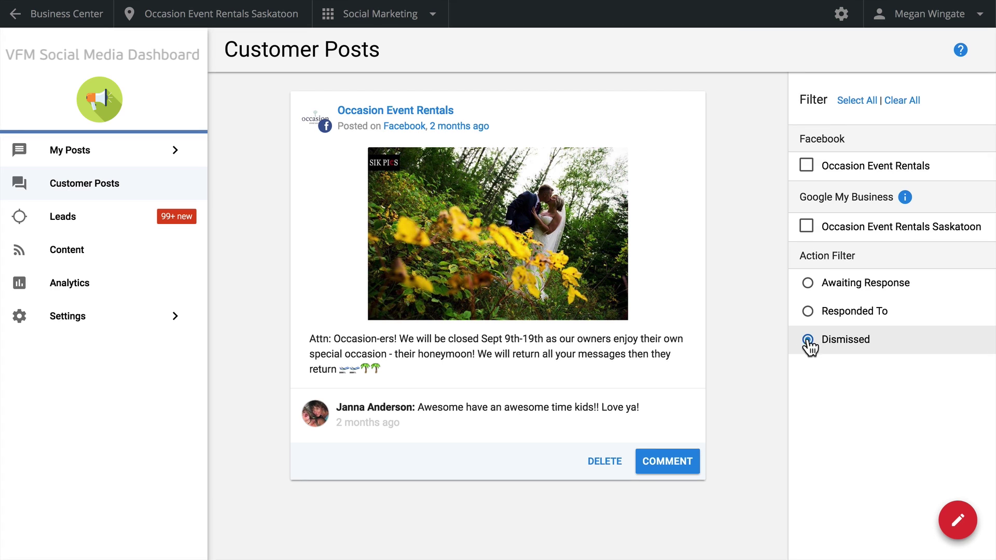
click(830, 171)
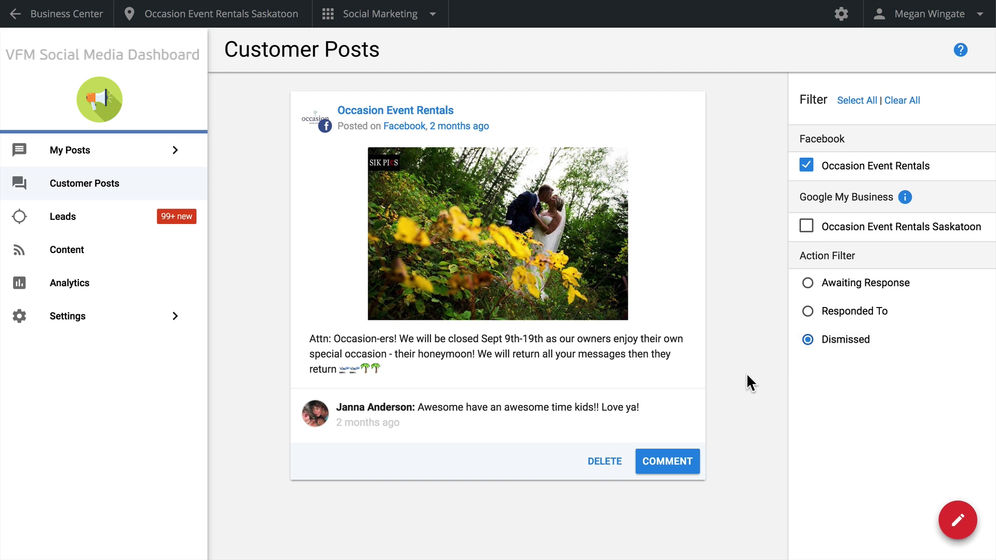
- Start a reply to the customer's comment and insert the saved response "Thanks for reaching out! We will get back to your shortly."
click(664, 463)
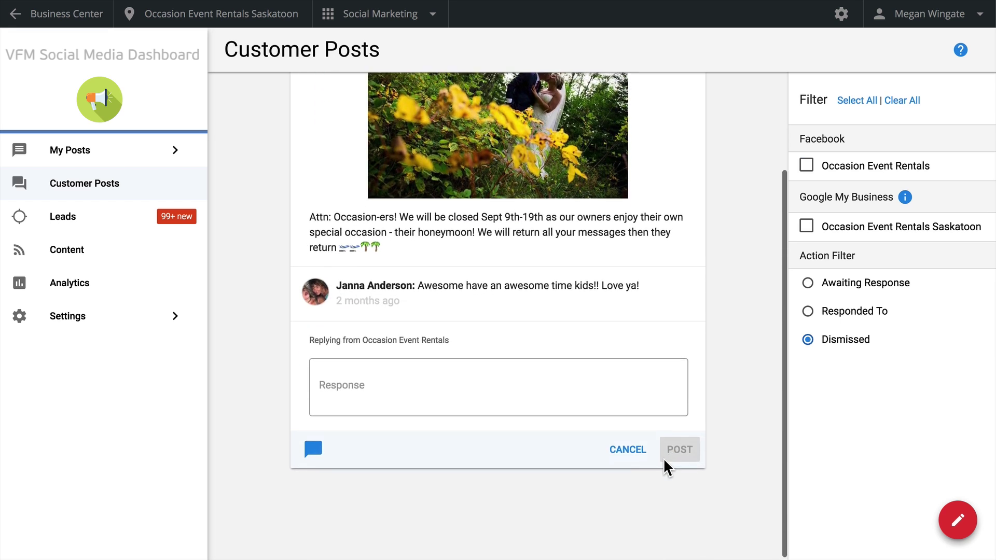
click(313, 455)
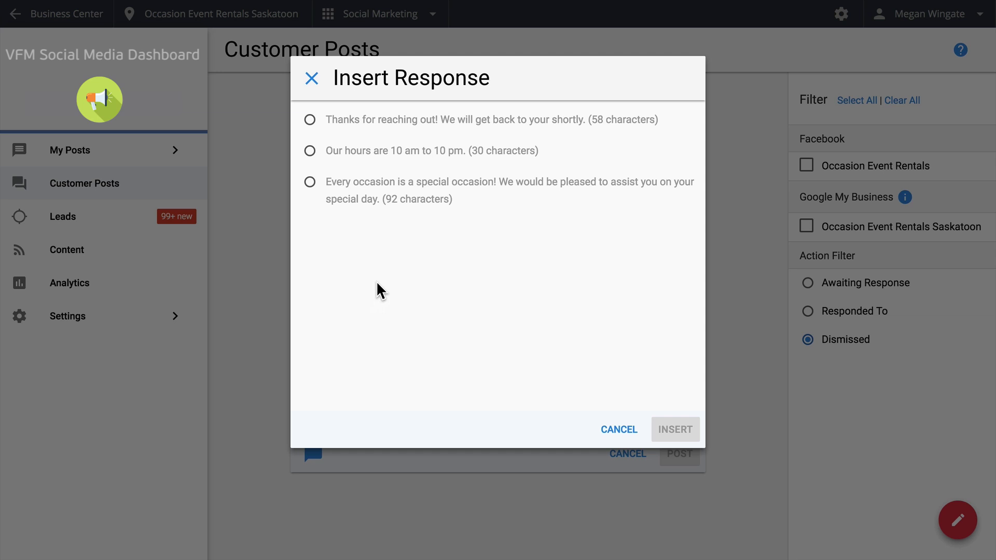
click(418, 129)
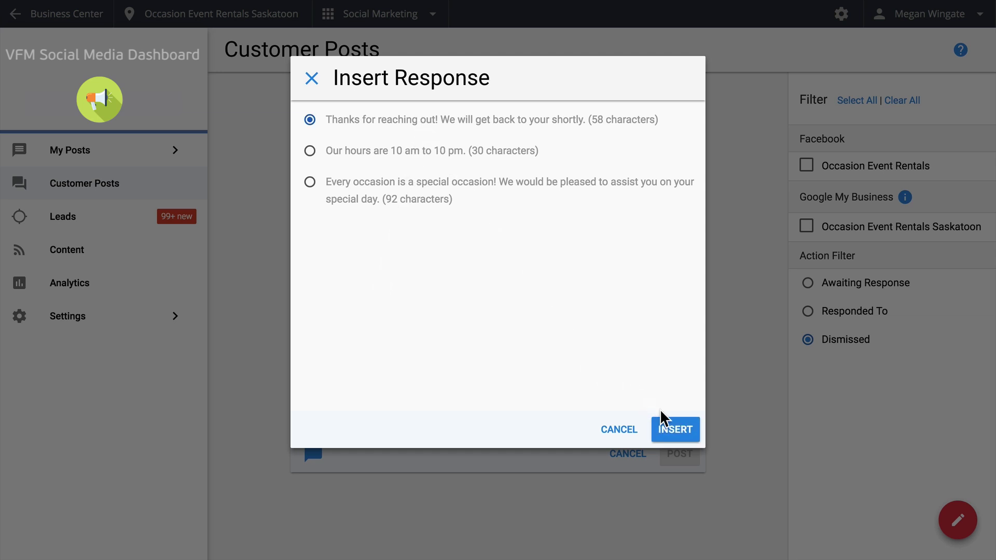
click(673, 429)
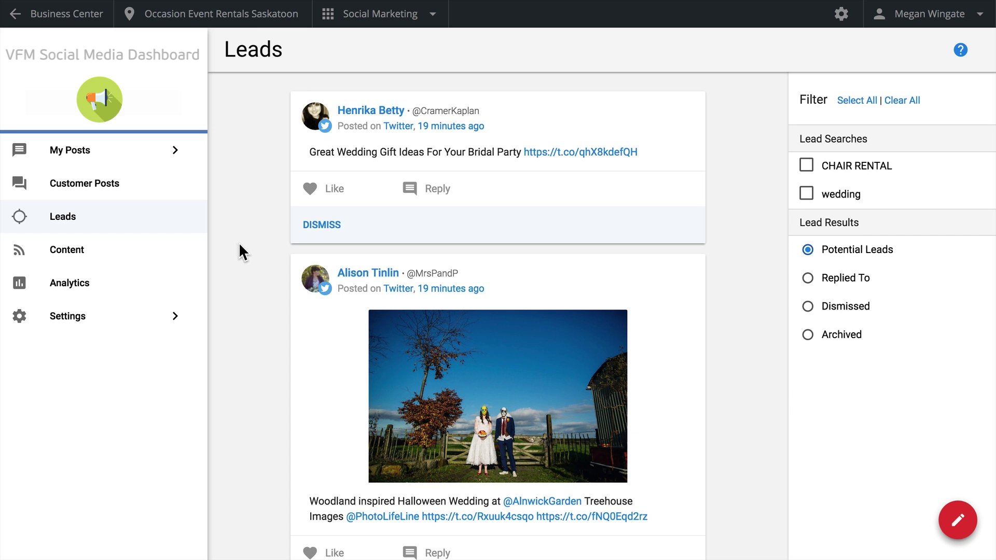
- Add a new Twitter lead search for the keyword birthday that must include party and must not include clown
click(140, 319)
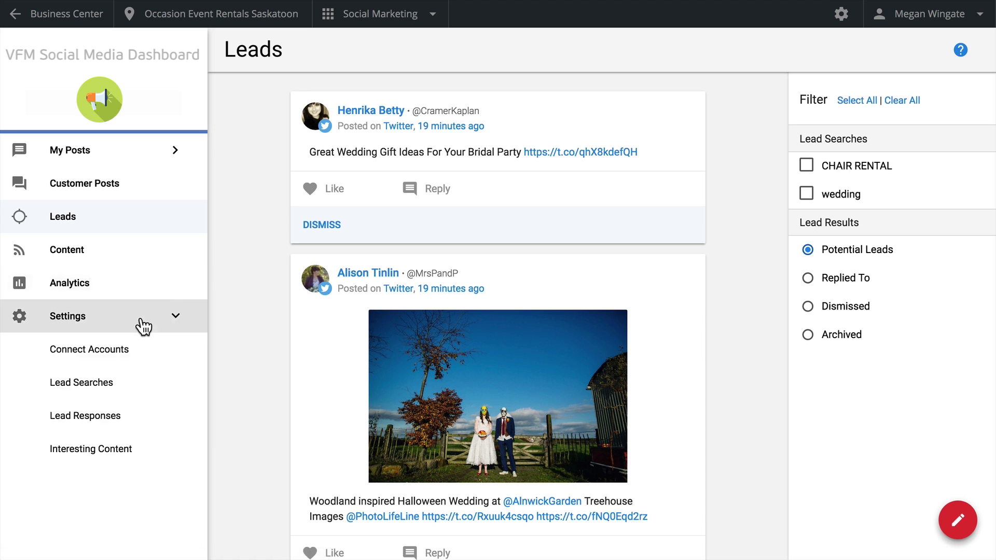
click(123, 390)
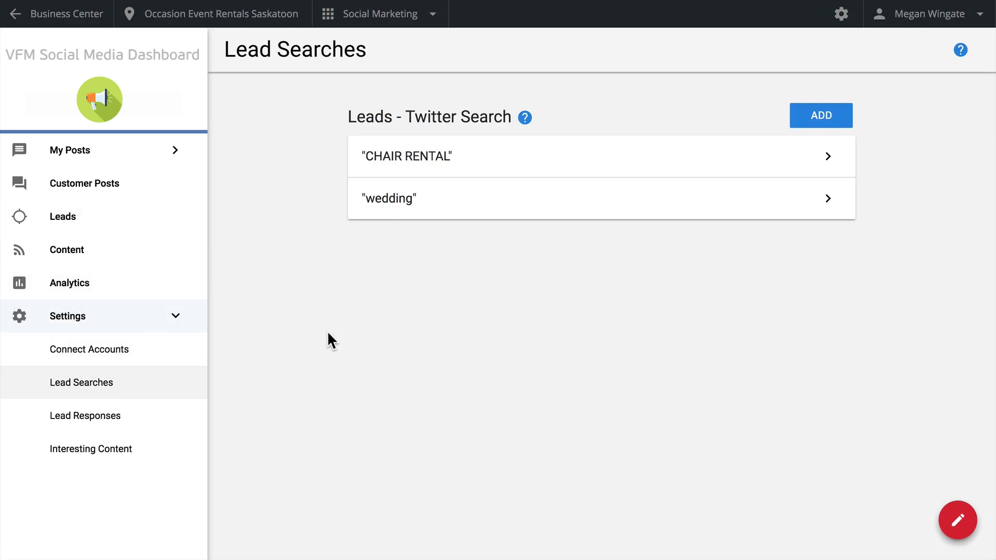
click(803, 114)
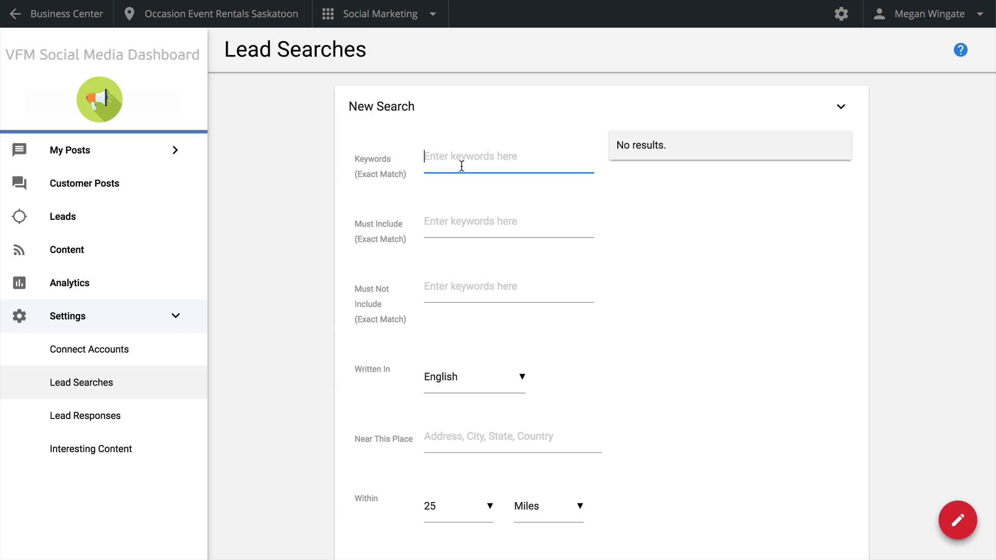
text(birthday)
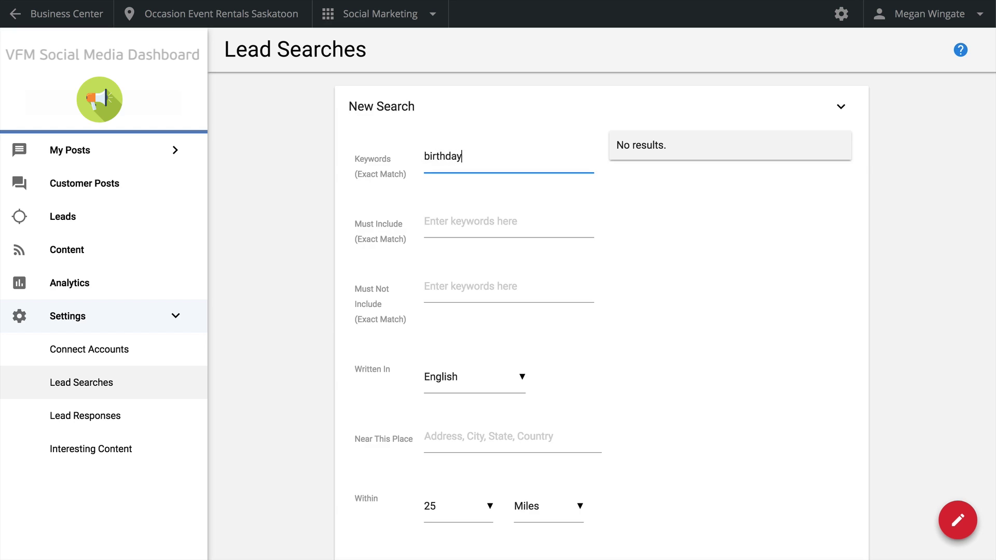
key(Tab)
text(party)
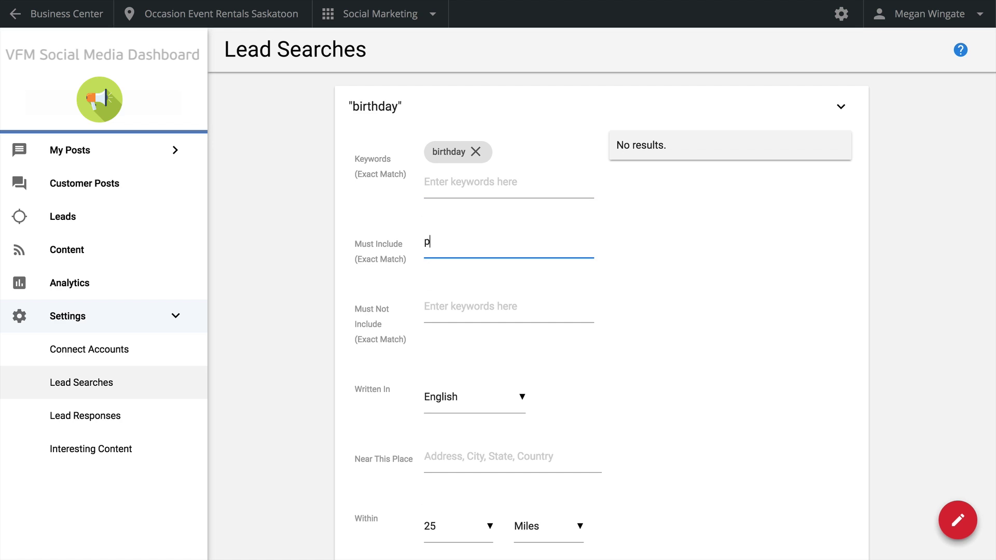
key(Tab)
text(clown)
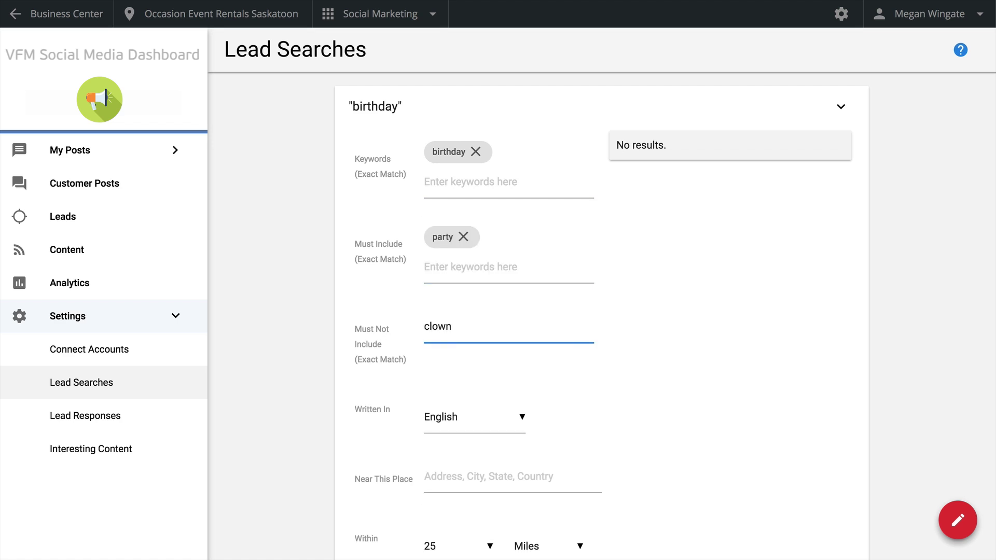
key(Tab)
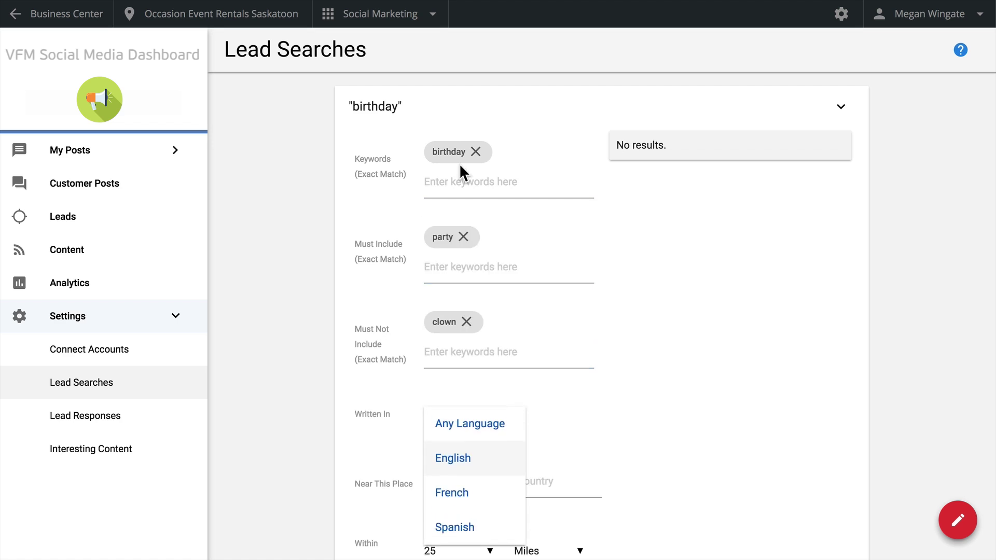
- Set the lead search's language to English and its location to Toronto, Canada
click(481, 468)
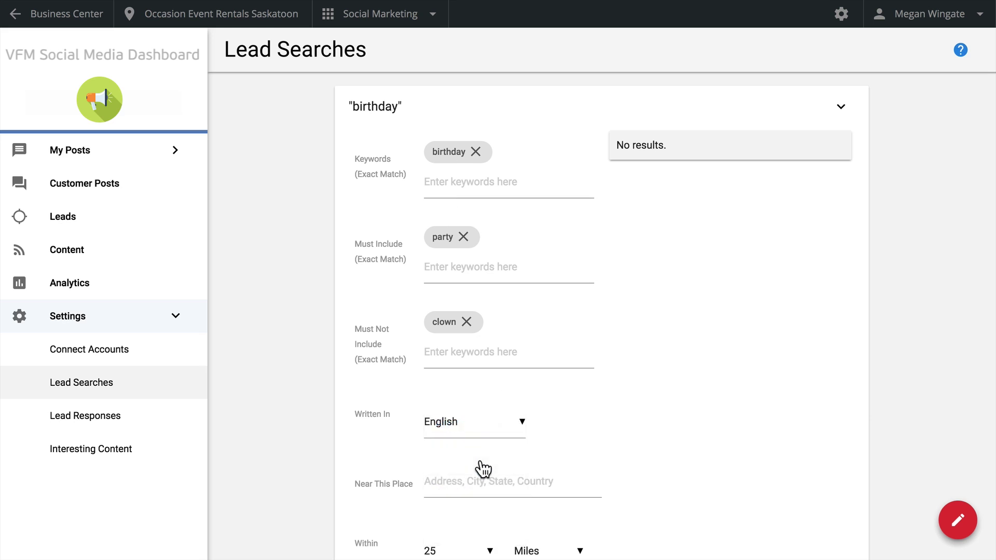
click(470, 481)
text(Tor)
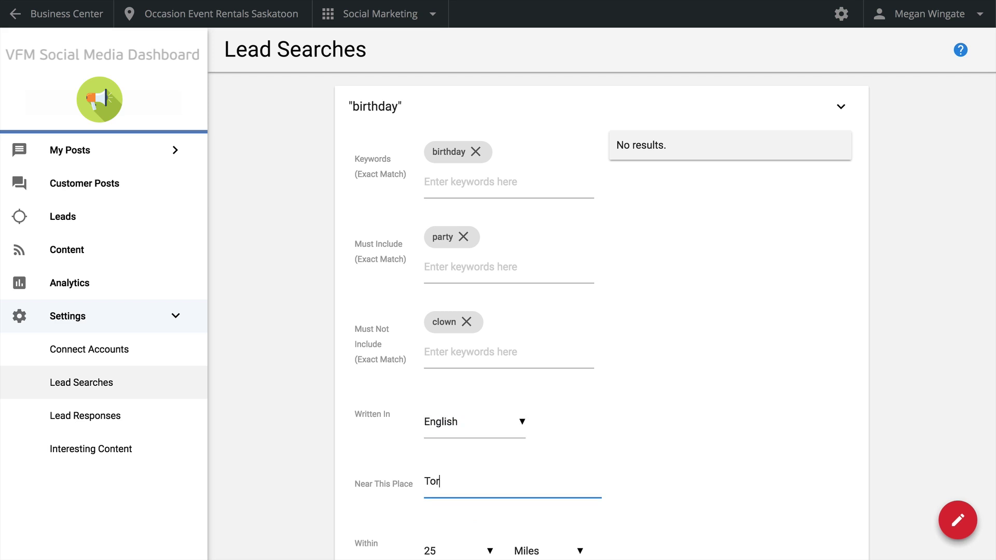
scroll(470, 481, down, 5)
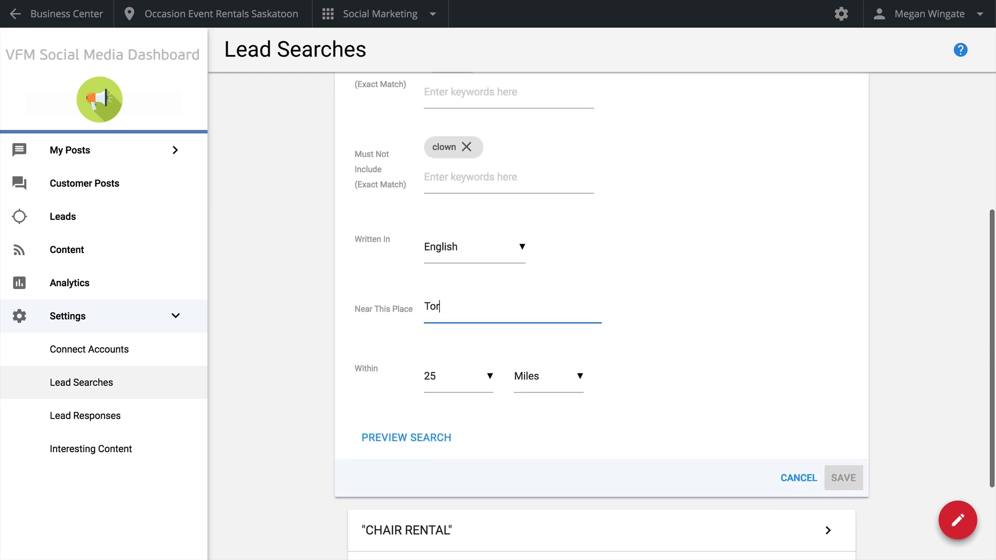
text(onto)
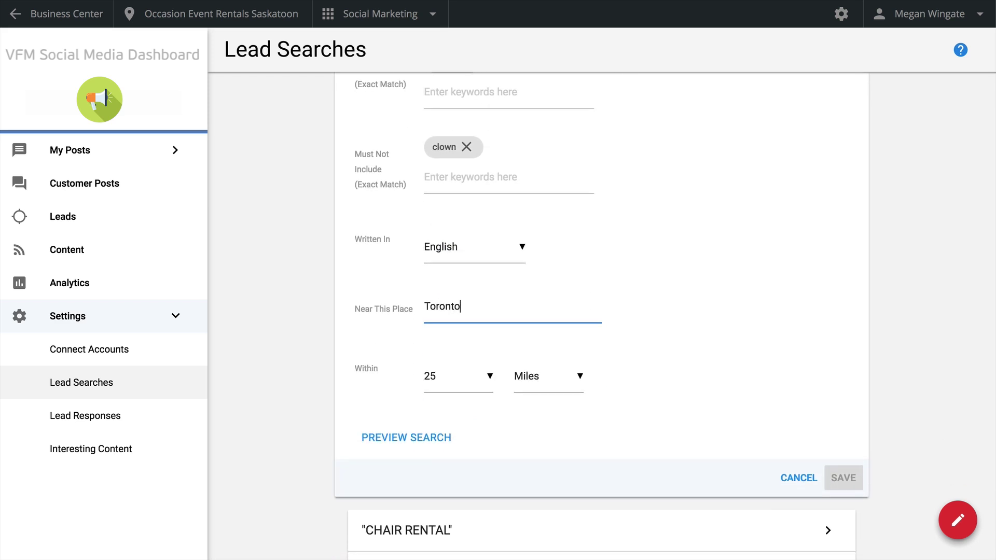
text(, Canada)
- Preview the tweets matching the birthday lead search and save the search
click(435, 444)
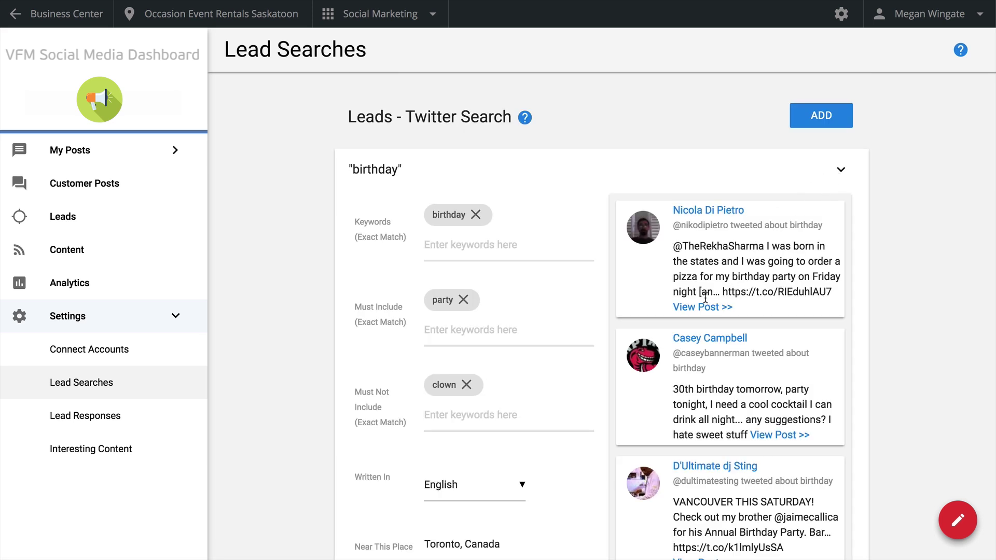
scroll(680, 318, down, 3)
scroll(674, 318, up, 3)
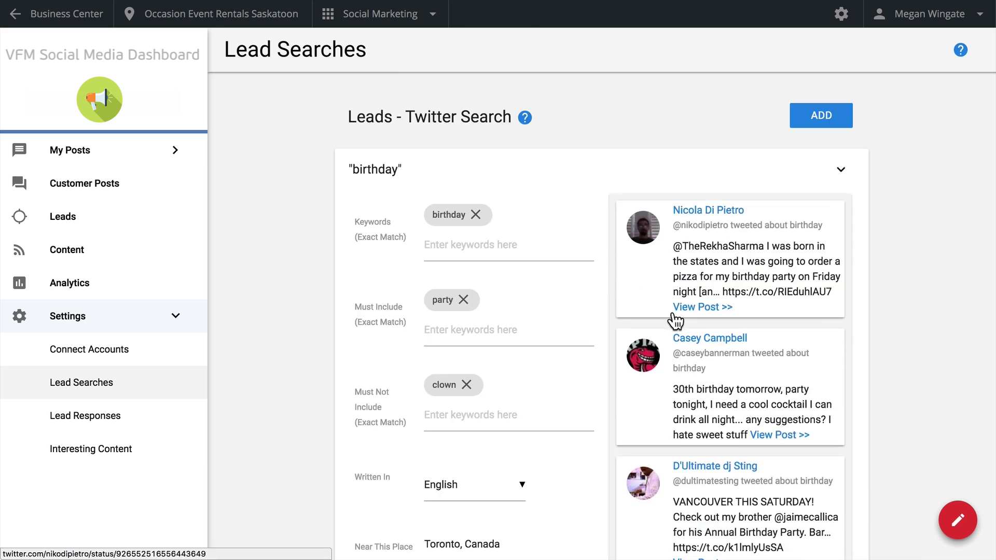
scroll(582, 363, down, 3)
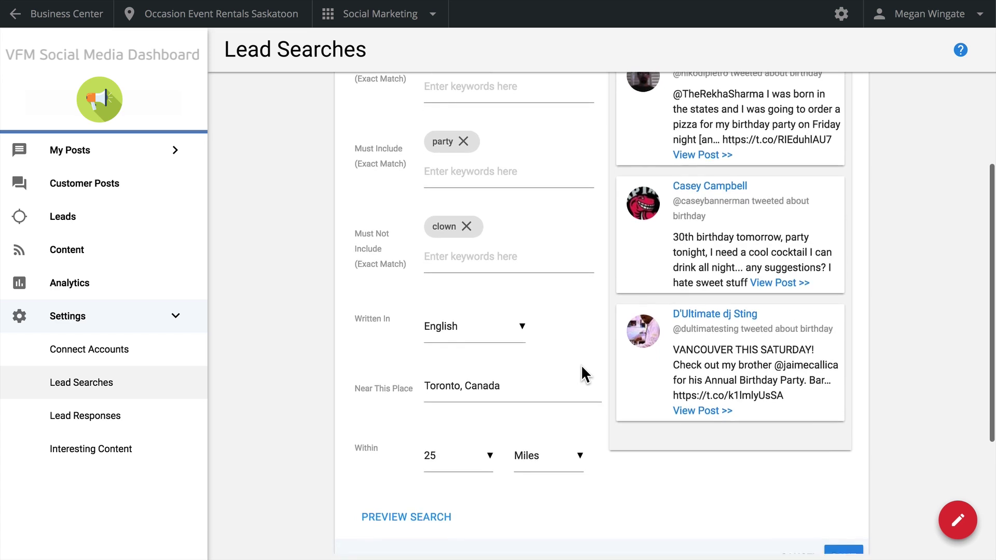
scroll(580, 365, down, 1)
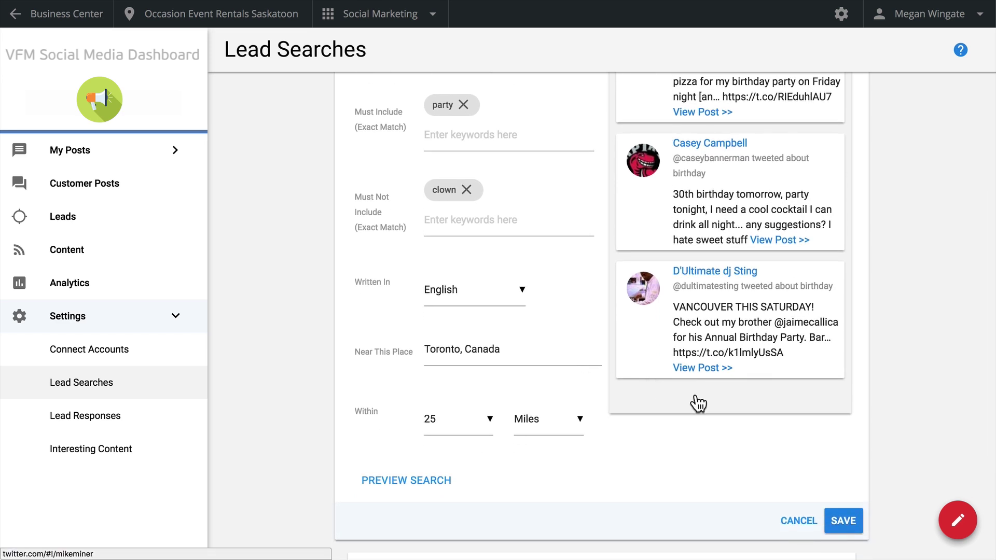
click(837, 525)
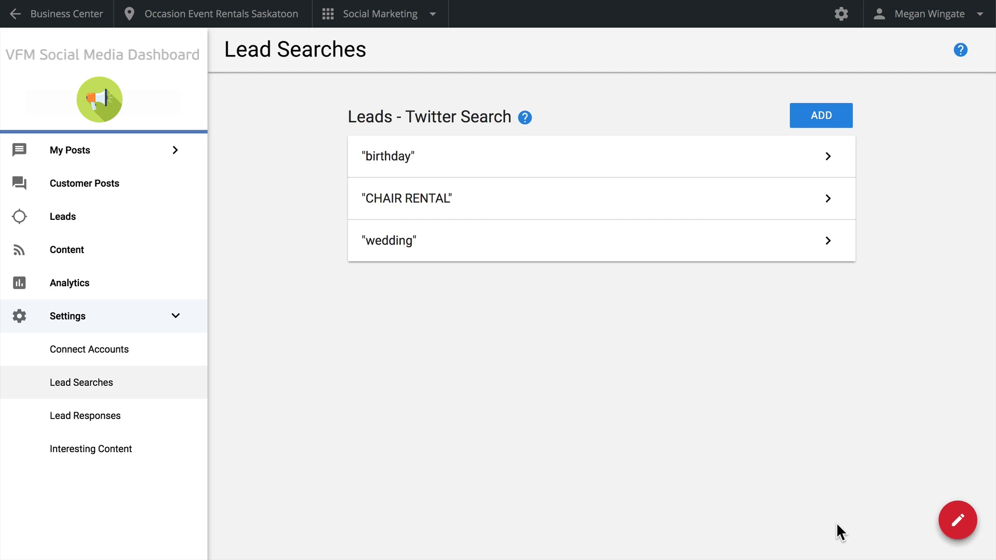
- Expand the saved birthday lead search and view the leads it collects
click(727, 162)
scroll(707, 309, down, 5)
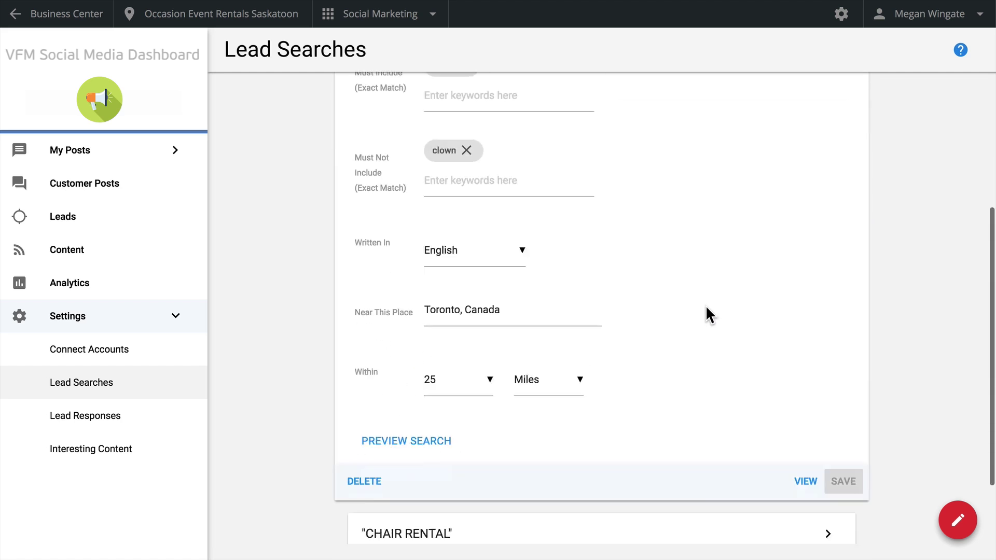
scroll(707, 314, down, 2)
click(805, 361)
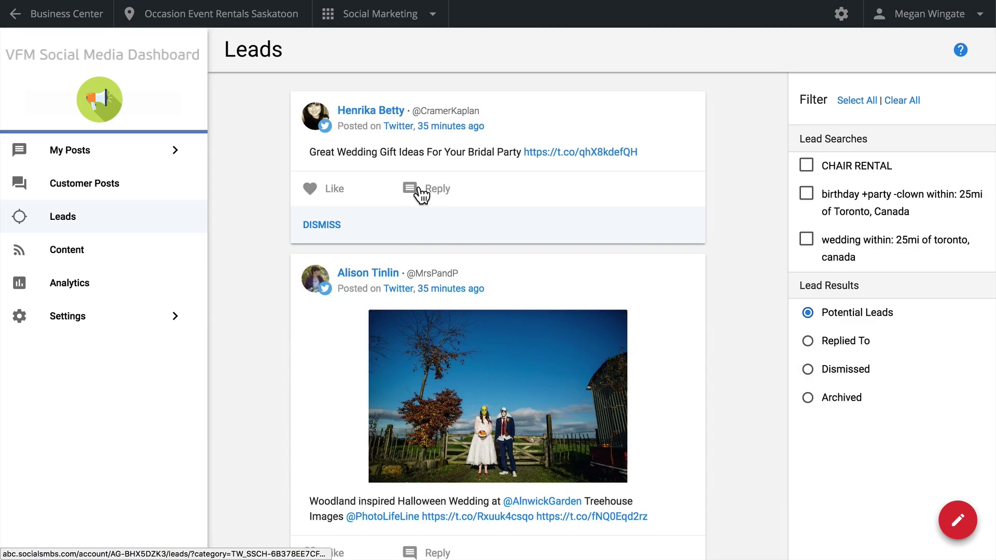
- Write a reply to the bridal party gift tweet: "You nailed it! Those bridesmaid hangers look great on our Chiavari chairs! Will send you info!"
click(418, 192)
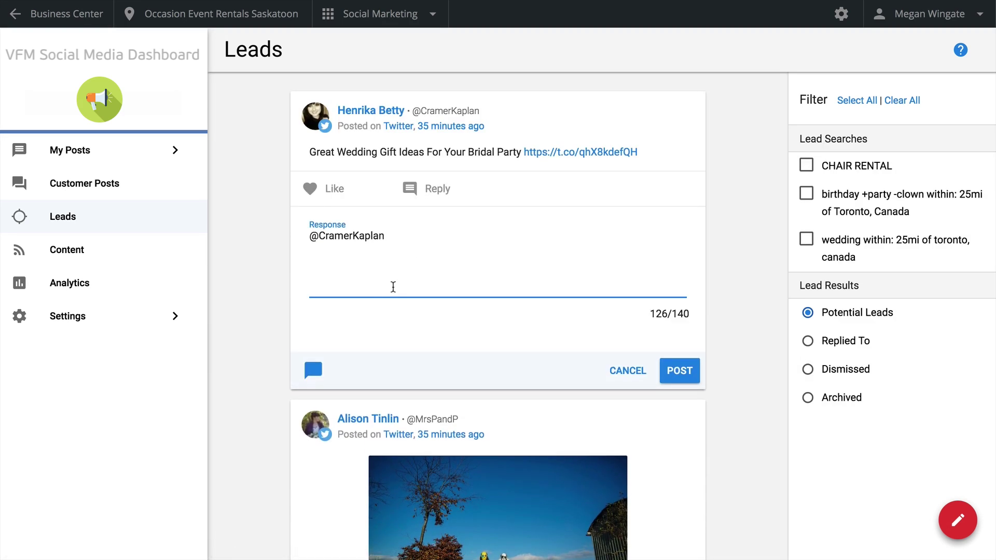
text(You nailed it! Those bridesmaid hangers look great on our Chiavari chairs! Will send you info!)
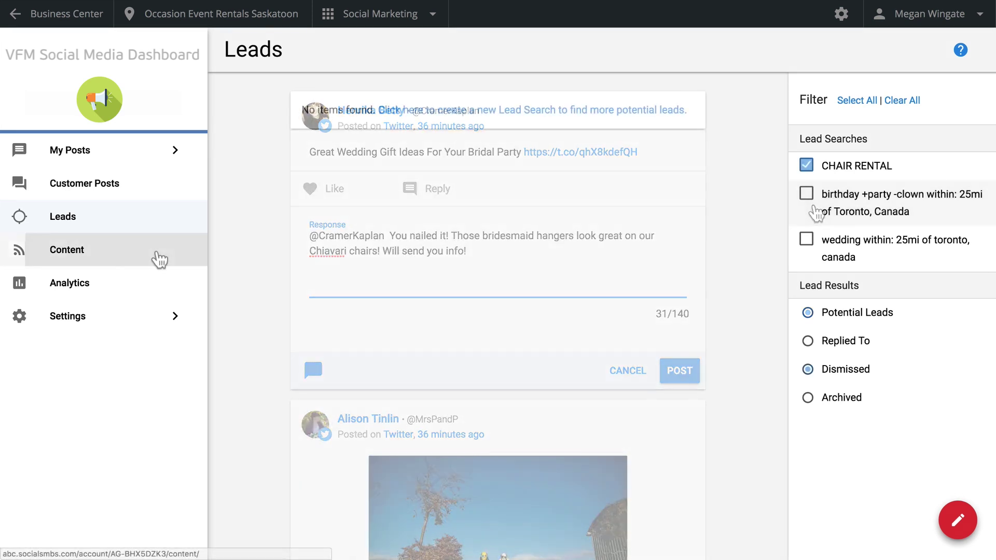
- View the shareable content articles and open the Interesting Content settings
click(155, 257)
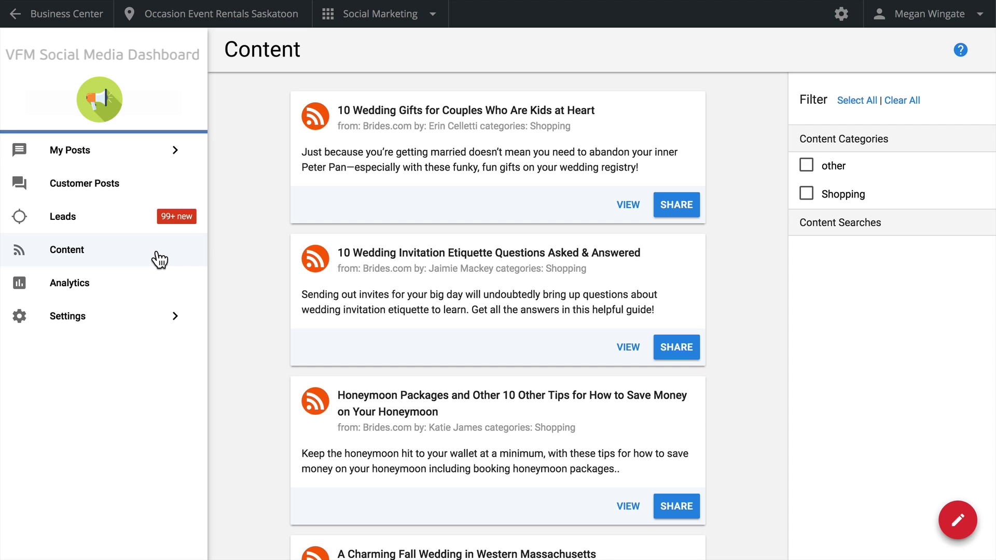
click(138, 326)
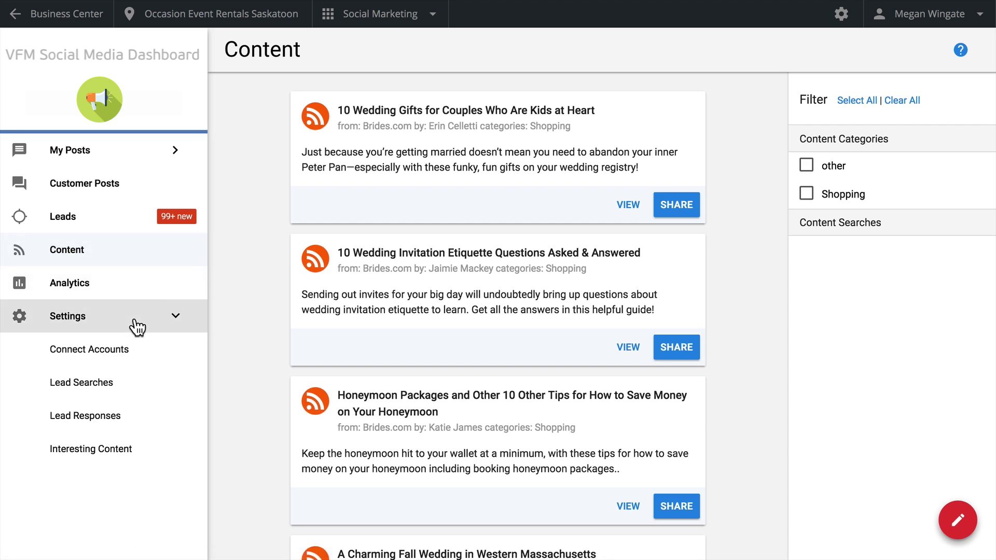
click(113, 454)
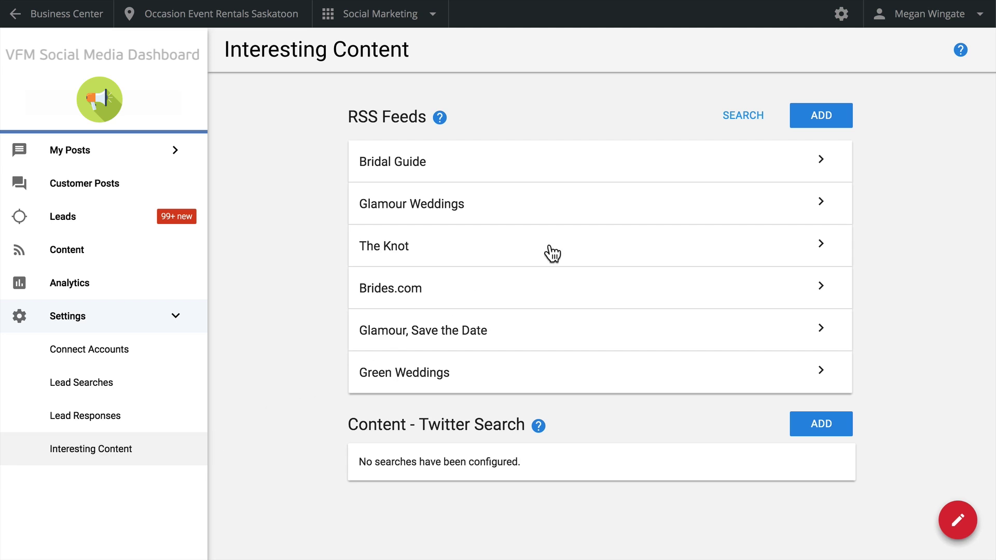
- Add the Bridal Guide feed from the Beauty & Spas category of the RSS library
click(736, 122)
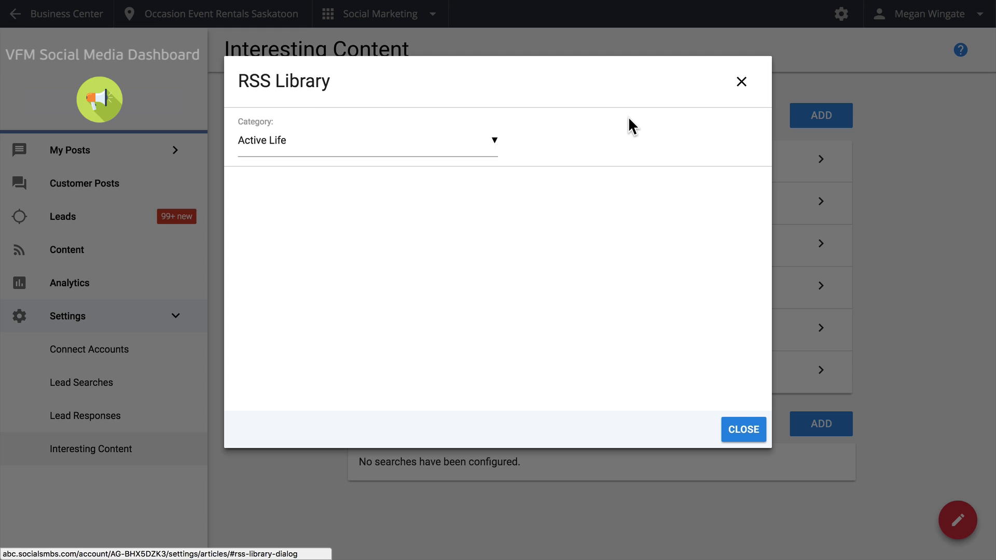
click(490, 148)
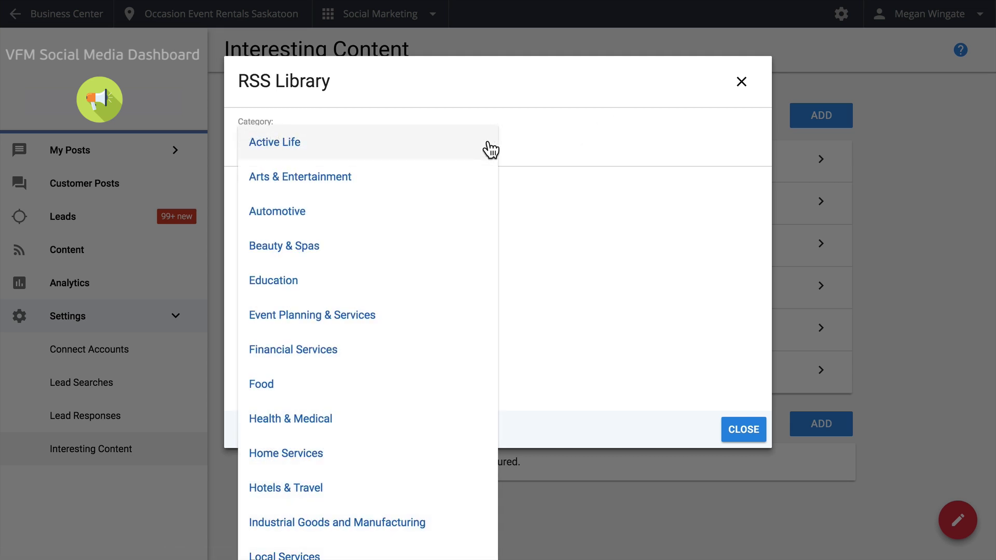
click(422, 254)
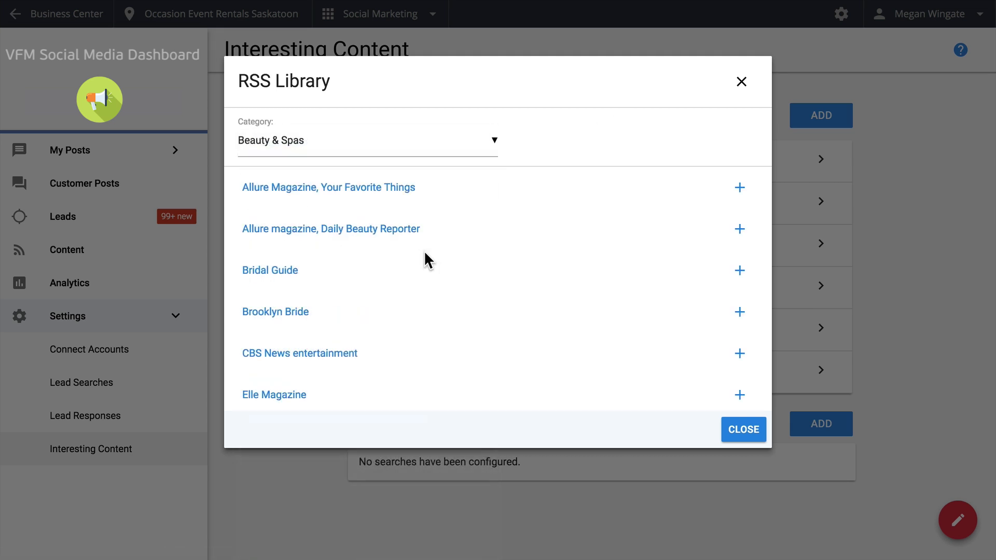
click(736, 190)
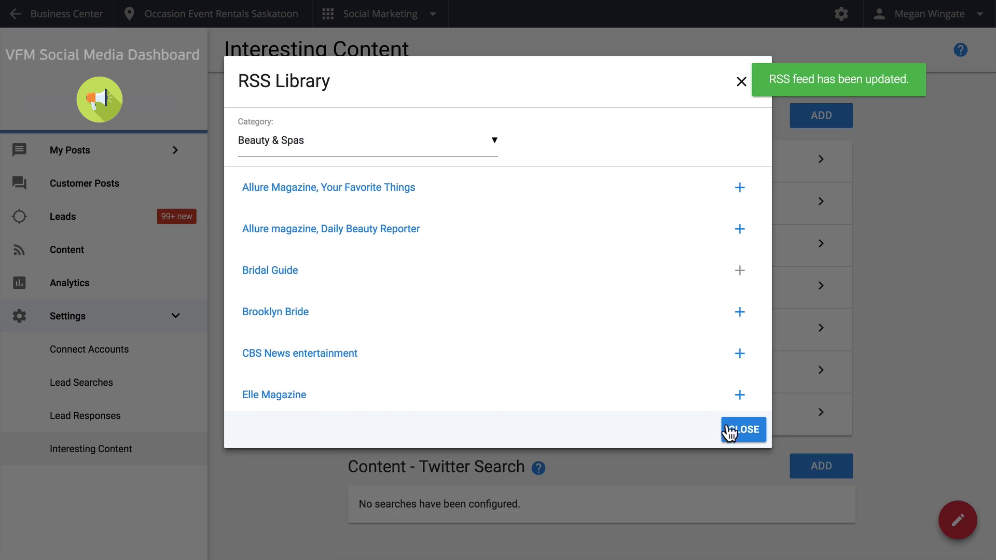
click(738, 436)
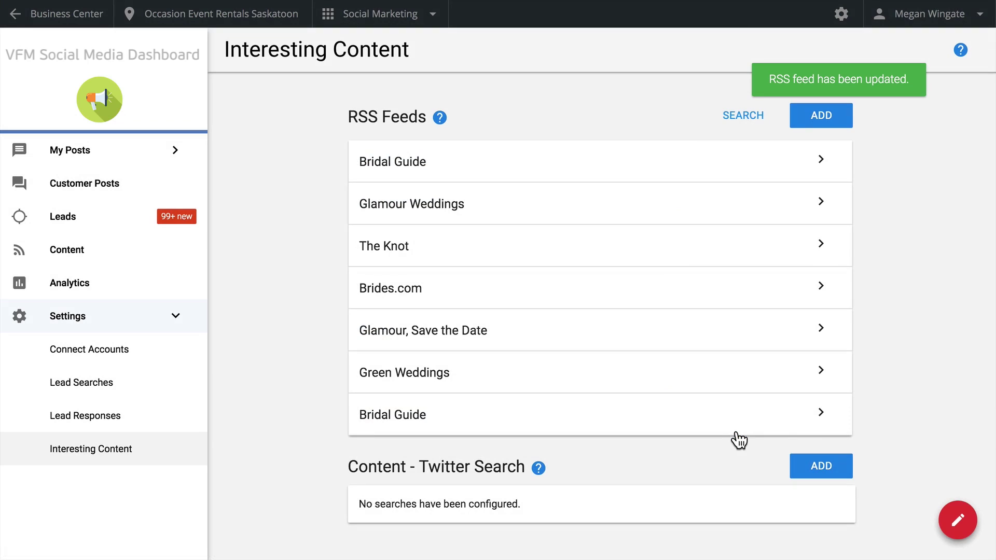
click(824, 118)
text(http://feeds.feedburner.com/aw-tips)
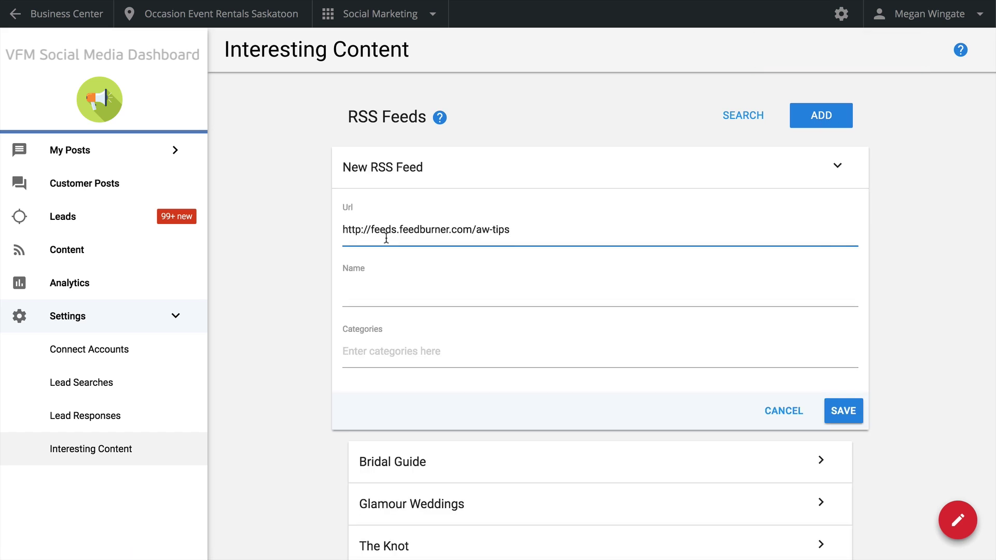
click(396, 292)
text(Arabia Weddings Tips & Trends)
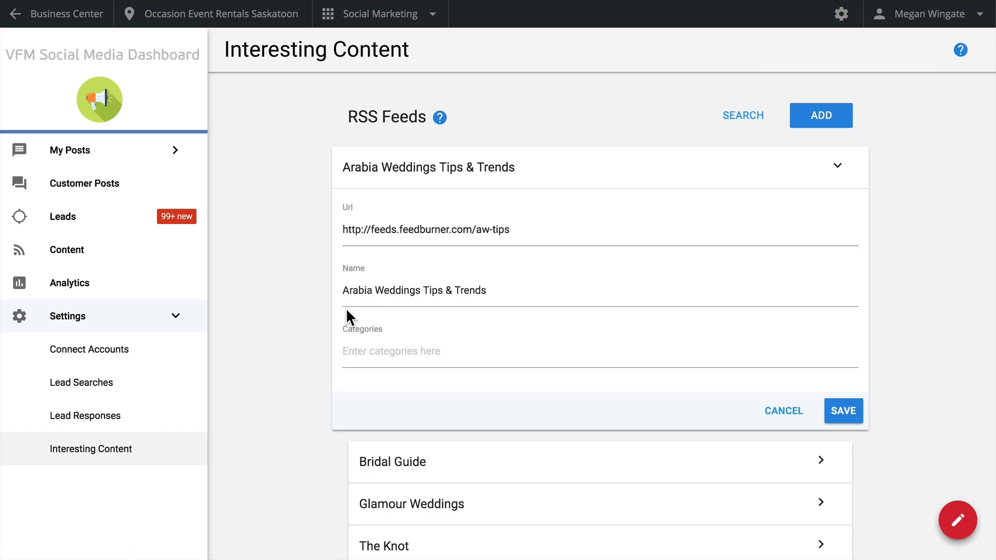
click(419, 352)
text(Wedd)
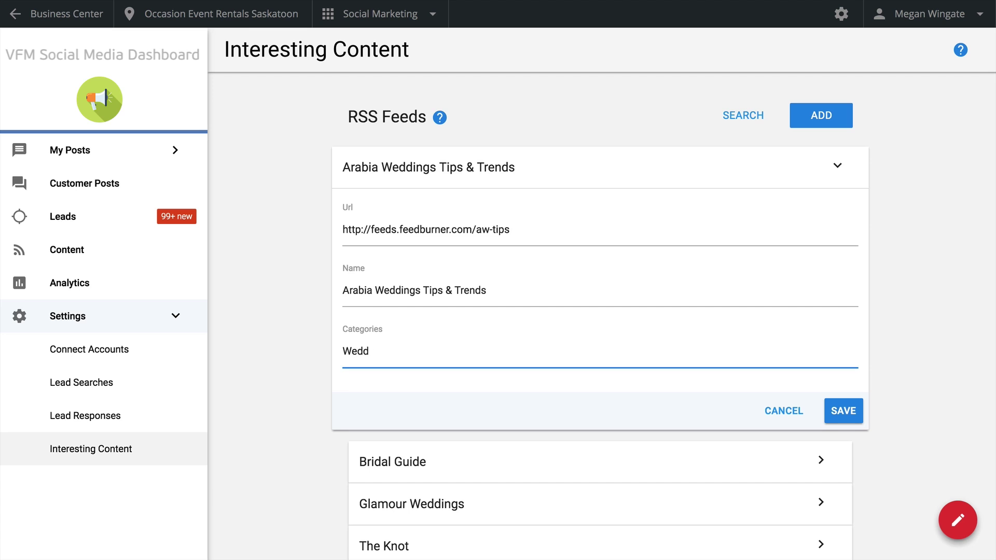
text(ing)
key(Return)
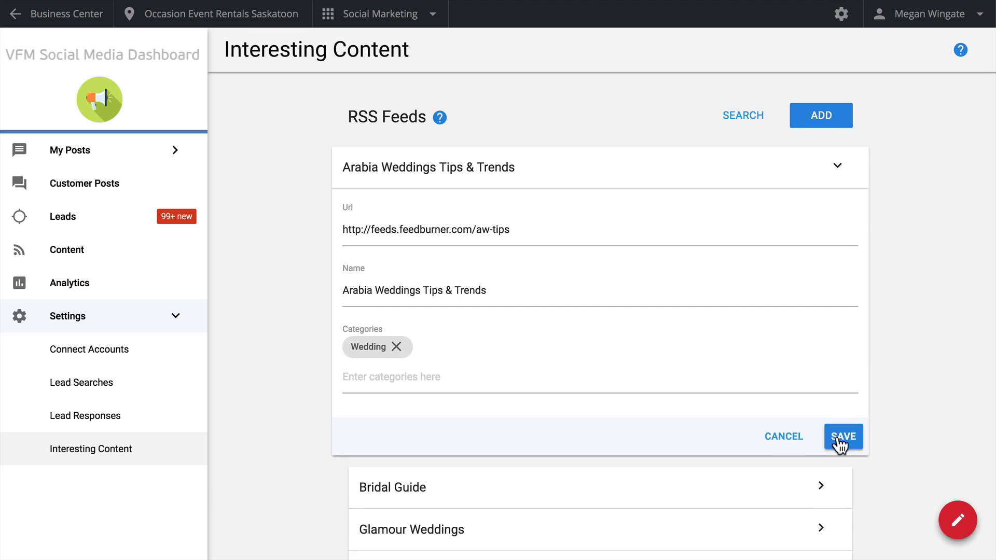
click(839, 438)
- Open a new Twitter content search and review its keyword, language, location and distance fields
scroll(839, 444, down, 5)
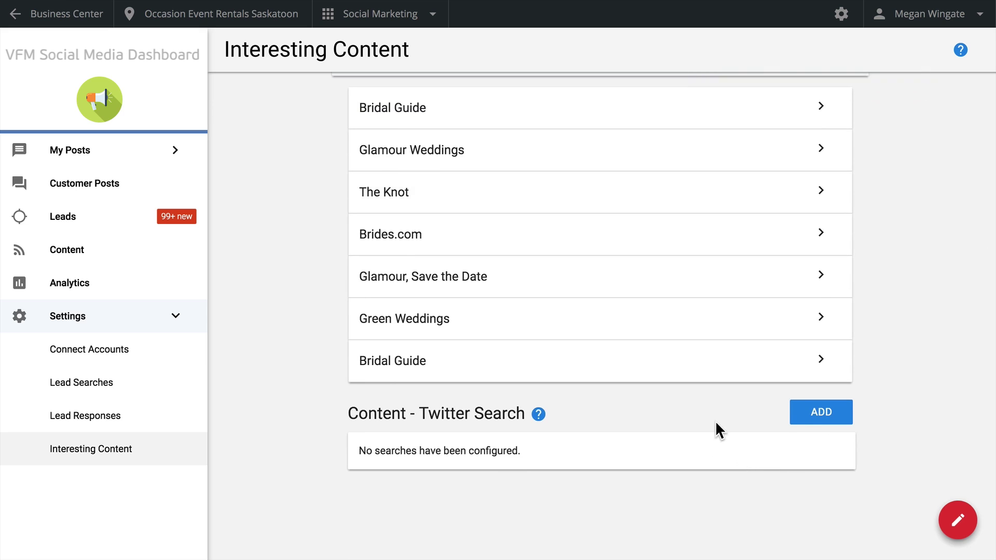
click(802, 430)
scroll(804, 428, down, 4)
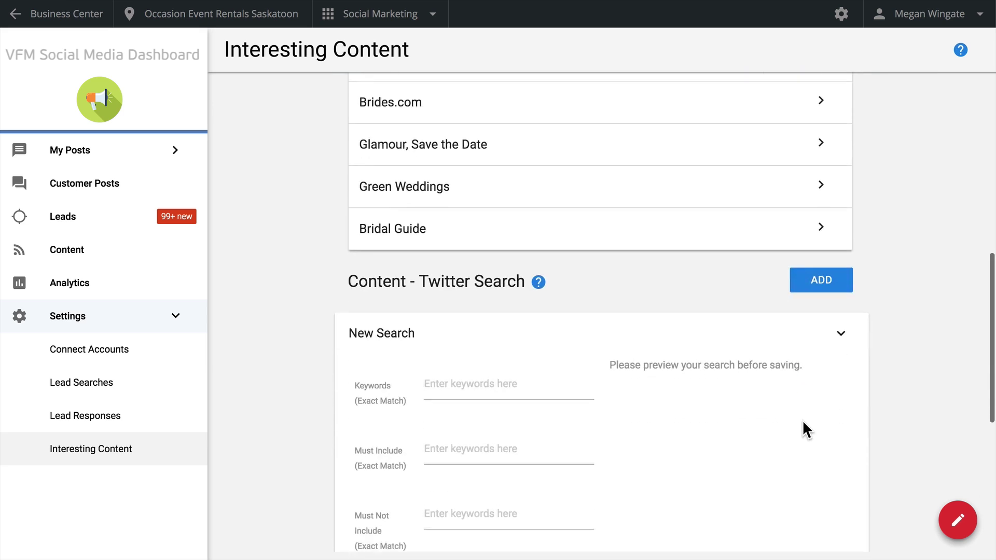
scroll(801, 418, down, 4)
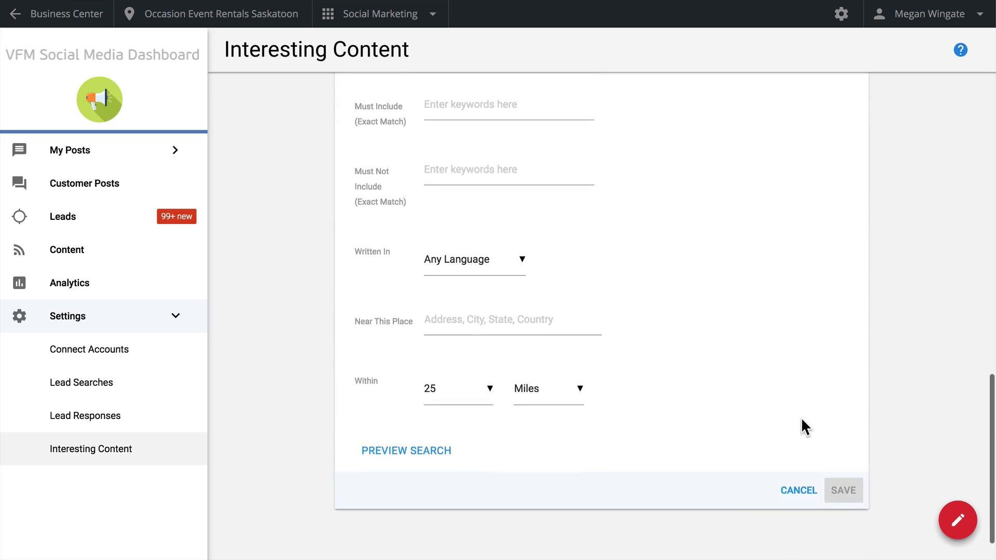
scroll(801, 420, up, 2)
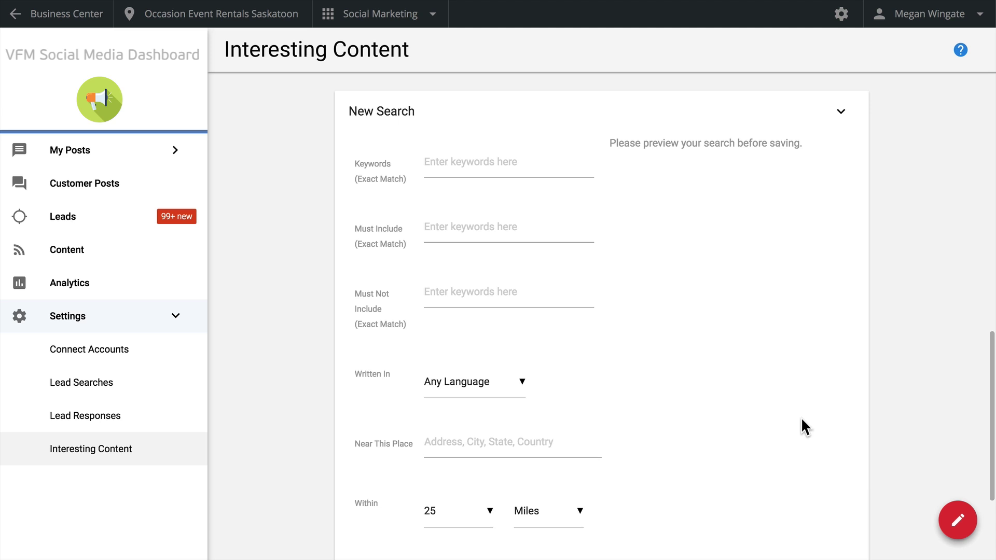
scroll(801, 419, up, 1)
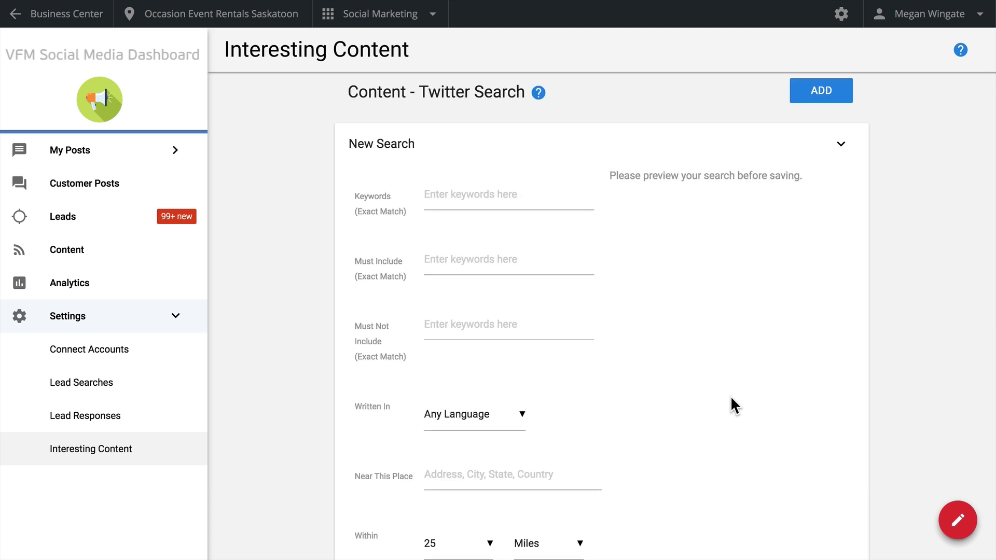
- Filter the content articles by the Wedding category and preview sharing 5 Beautiful Short Wedding Dresses for 2018 as a post without publishing it
click(173, 259)
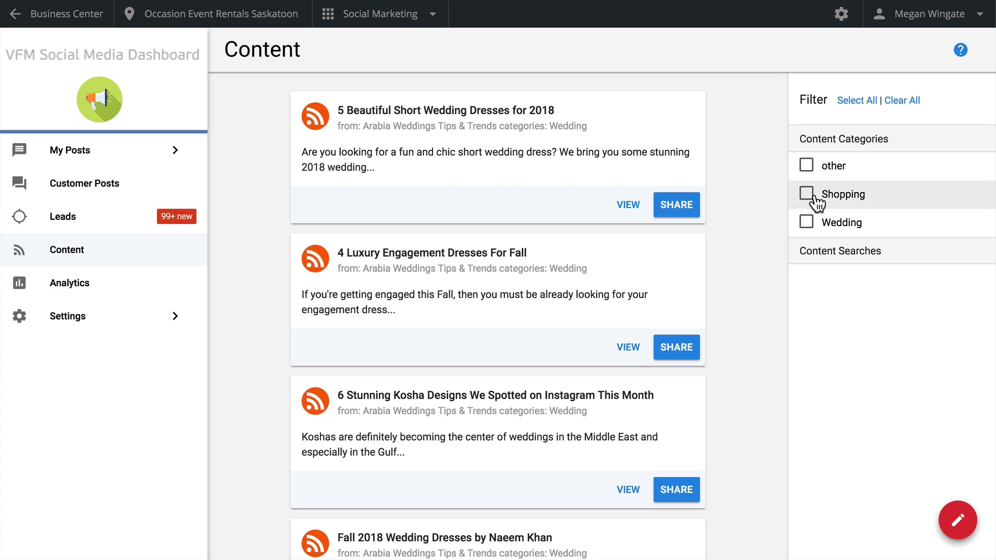
click(807, 223)
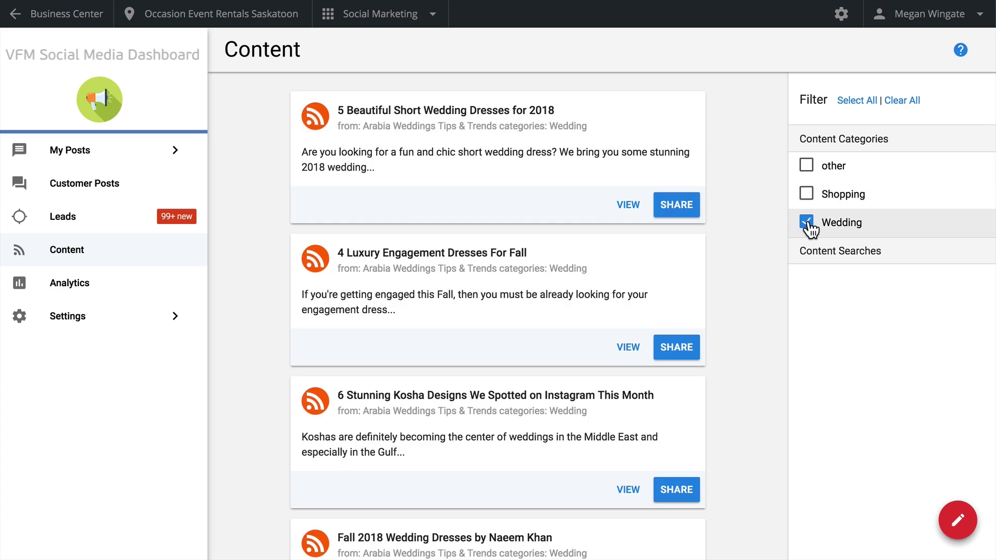
click(677, 205)
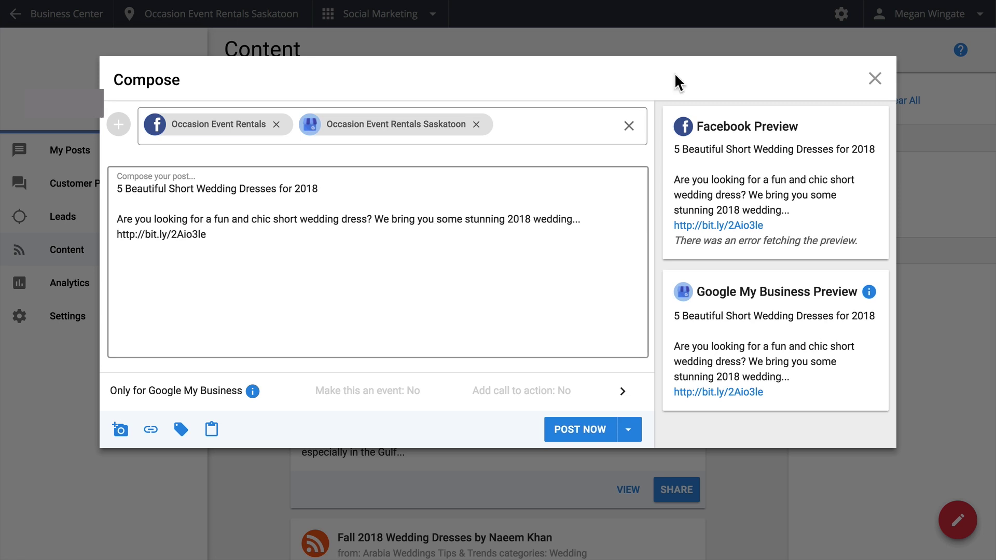
click(884, 81)
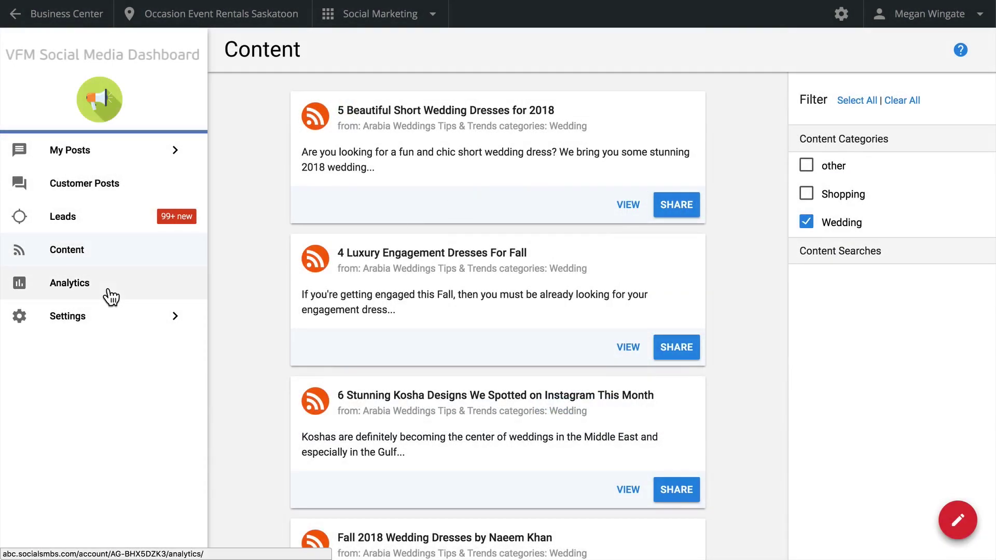
- Open the analytics page to view the overall, Facebook and Twitter audience charts
click(110, 297)
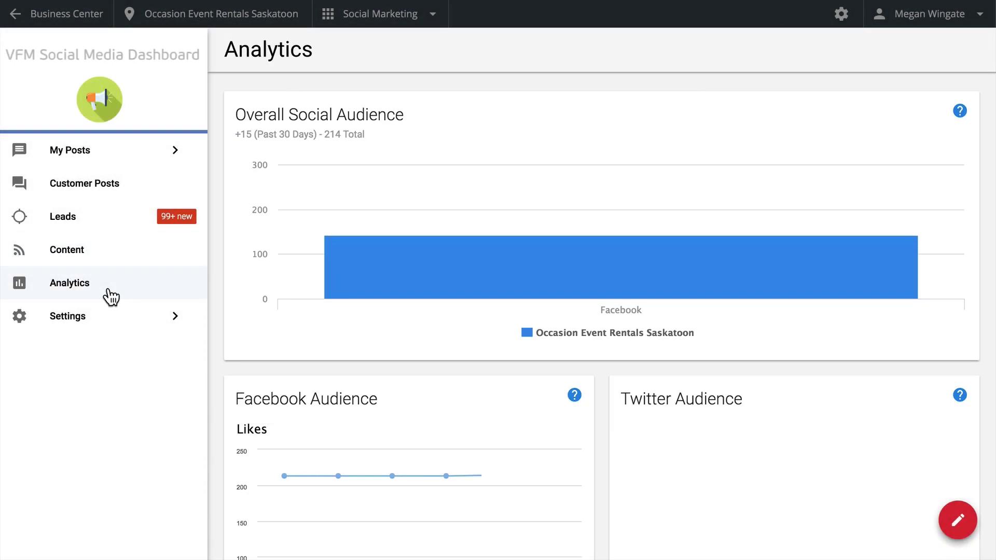